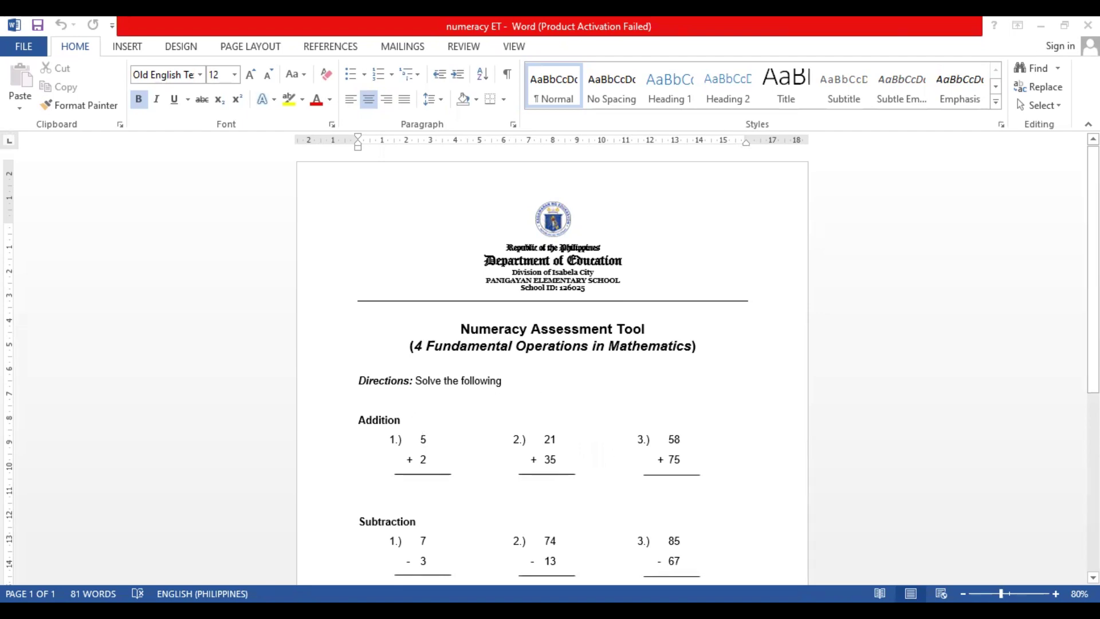
Add a period after 'Solve the following' on the Directions line, then scroll to the Multiplication section
scroll(592, 452, "down", 2)
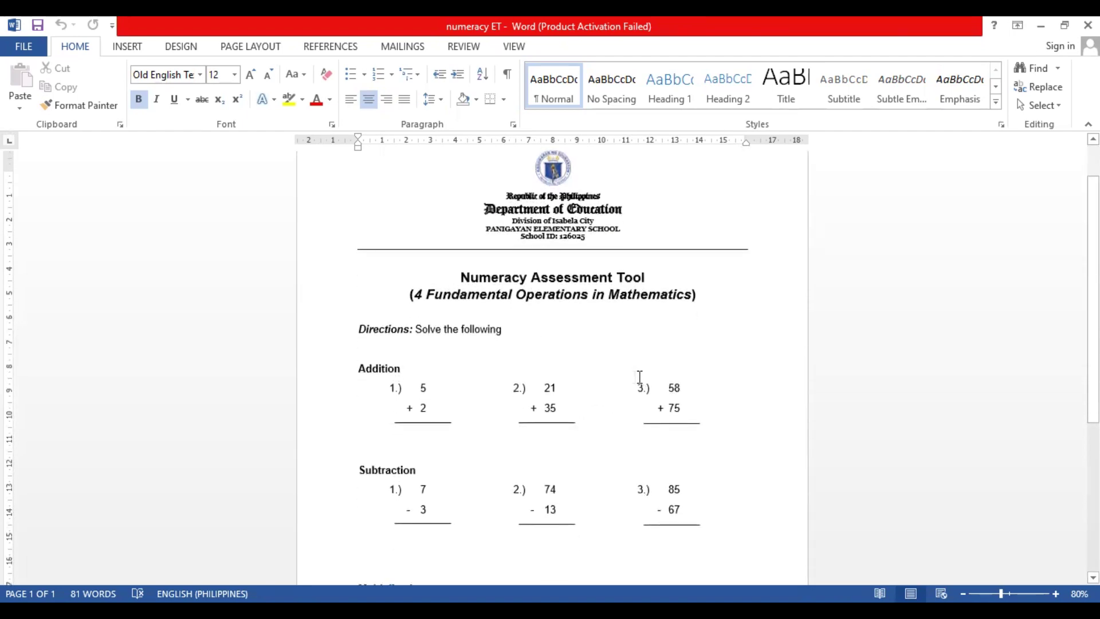
left_click(618, 349)
left_click(551, 330)
type(".")
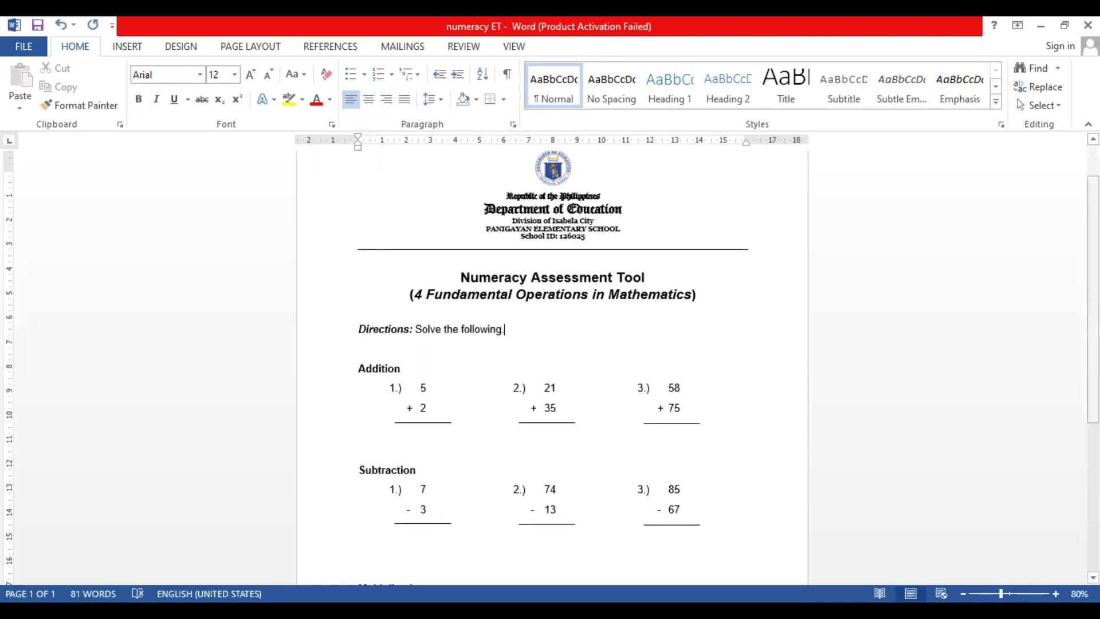
scroll(552, 366, "down", 2)
scroll(551, 366, "up", 2)
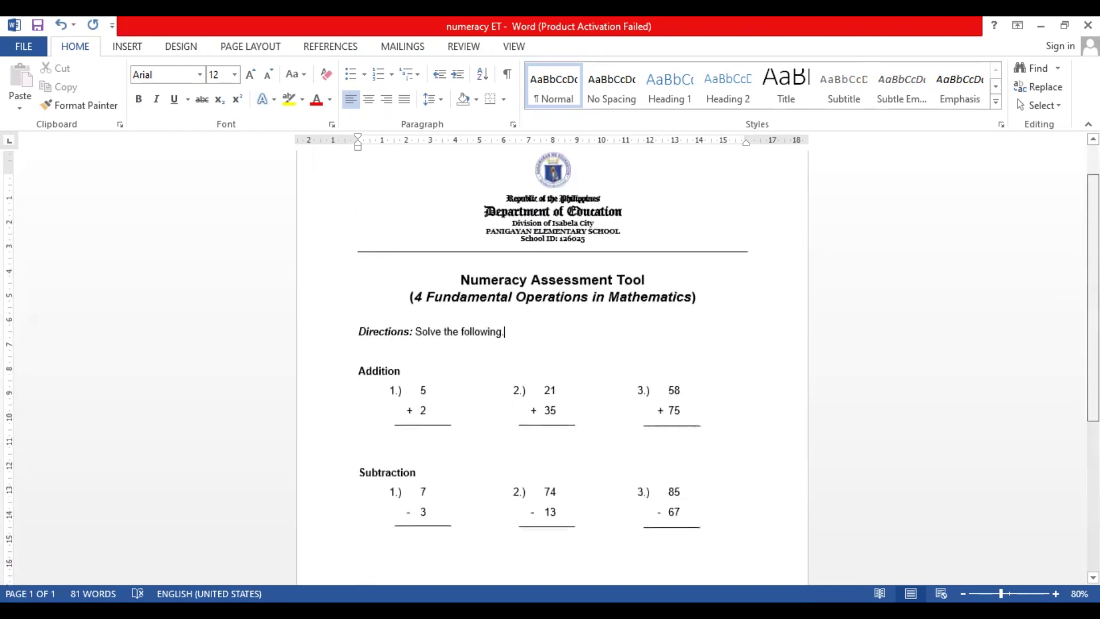
scroll(551, 367, "down", 3)
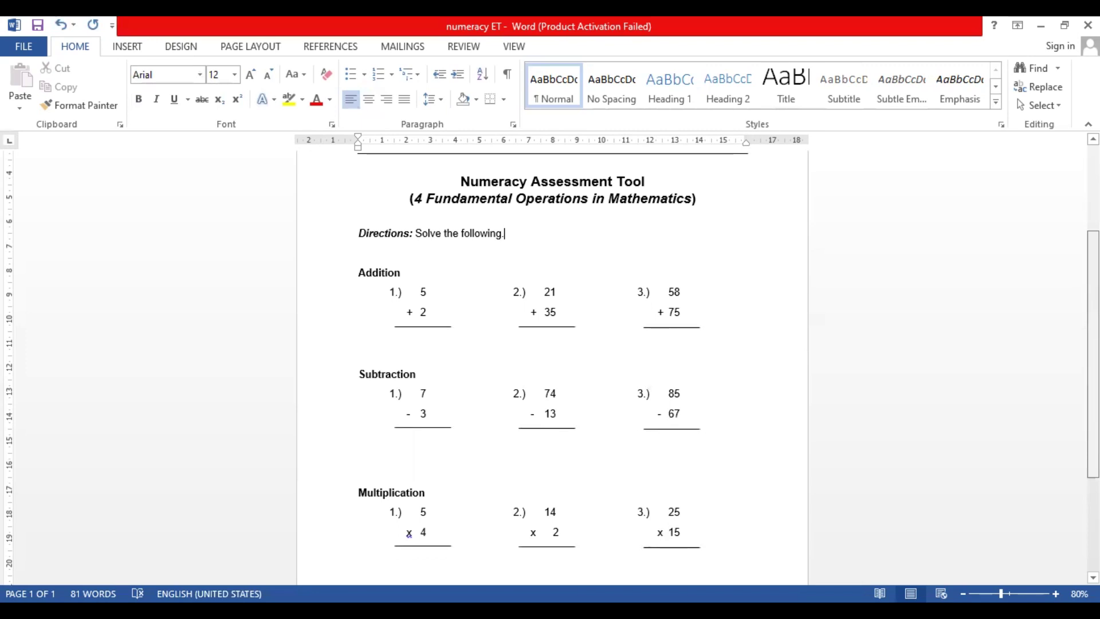
left_click(426, 309)
left_click(555, 312)
left_click(692, 316)
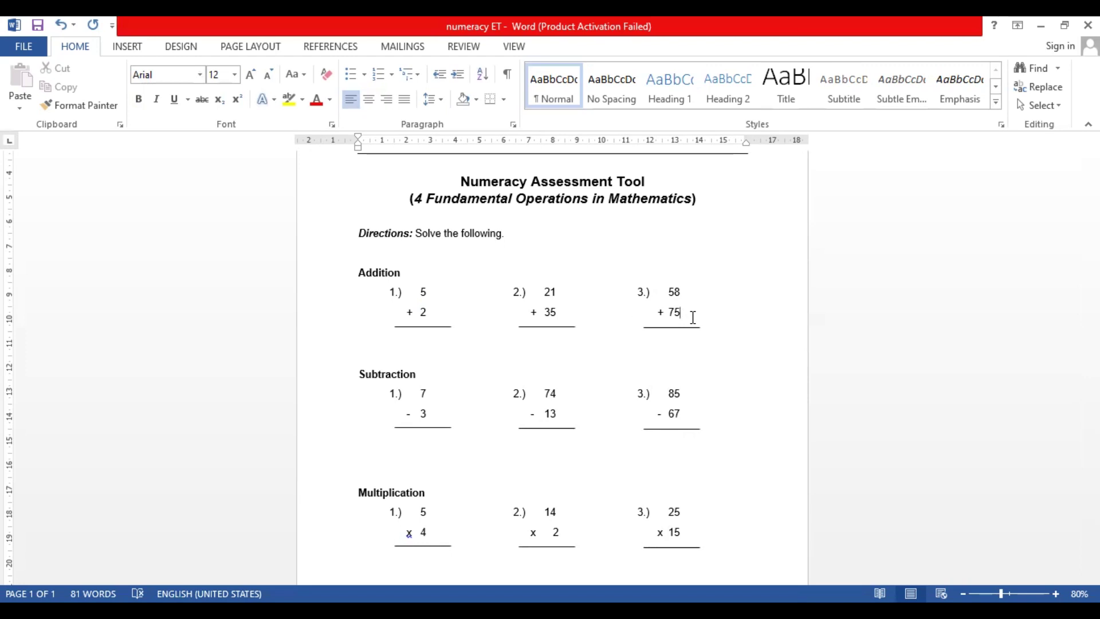
left_click(444, 342)
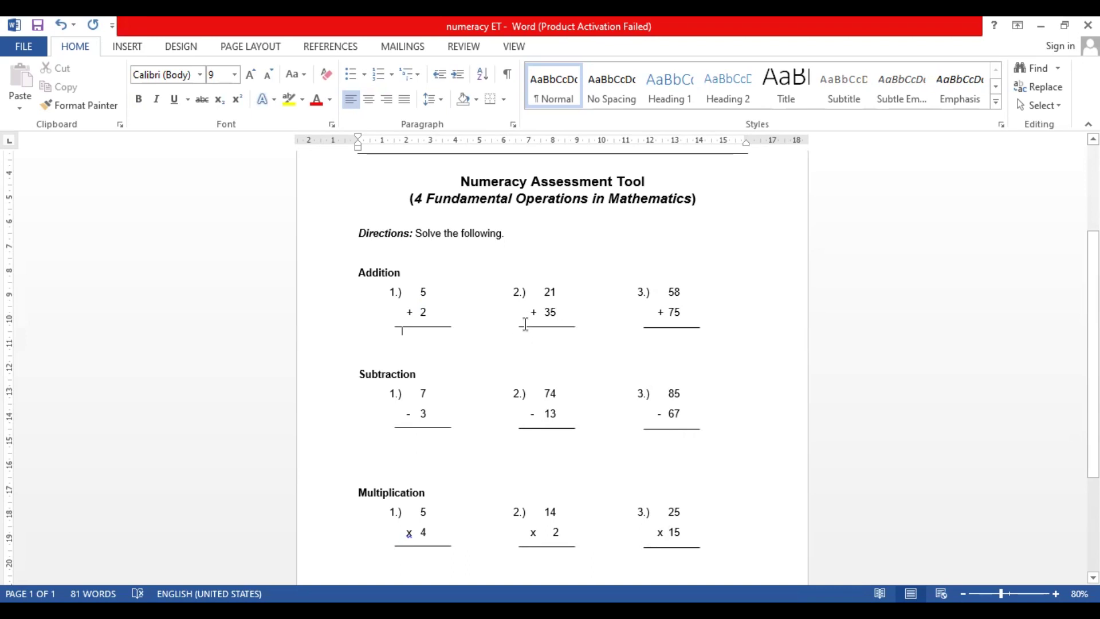
left_click(546, 294)
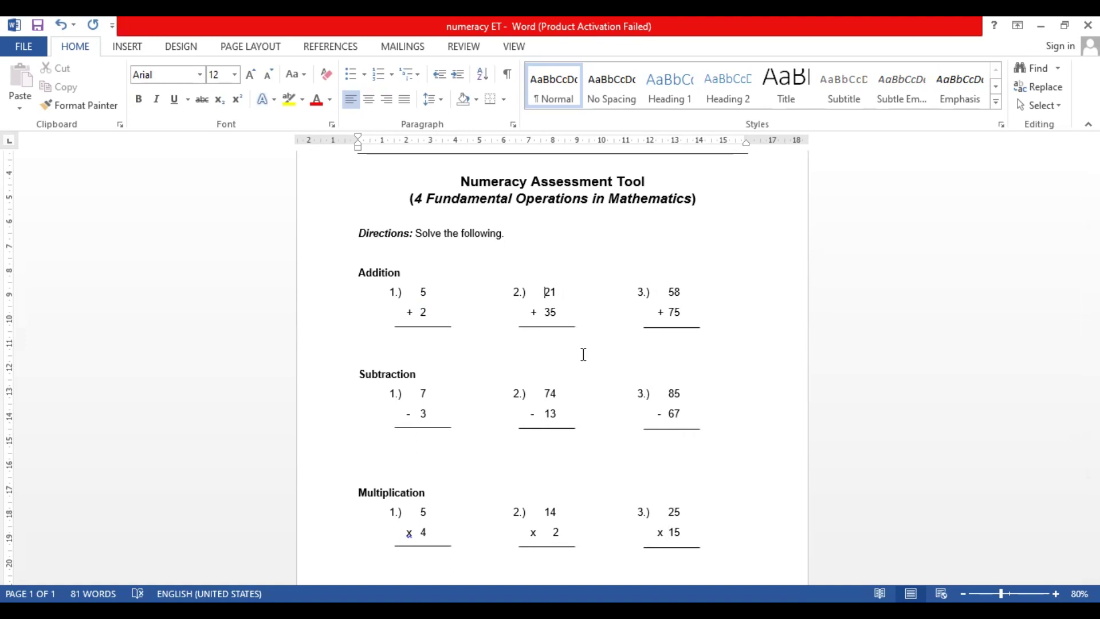
left_click(668, 311)
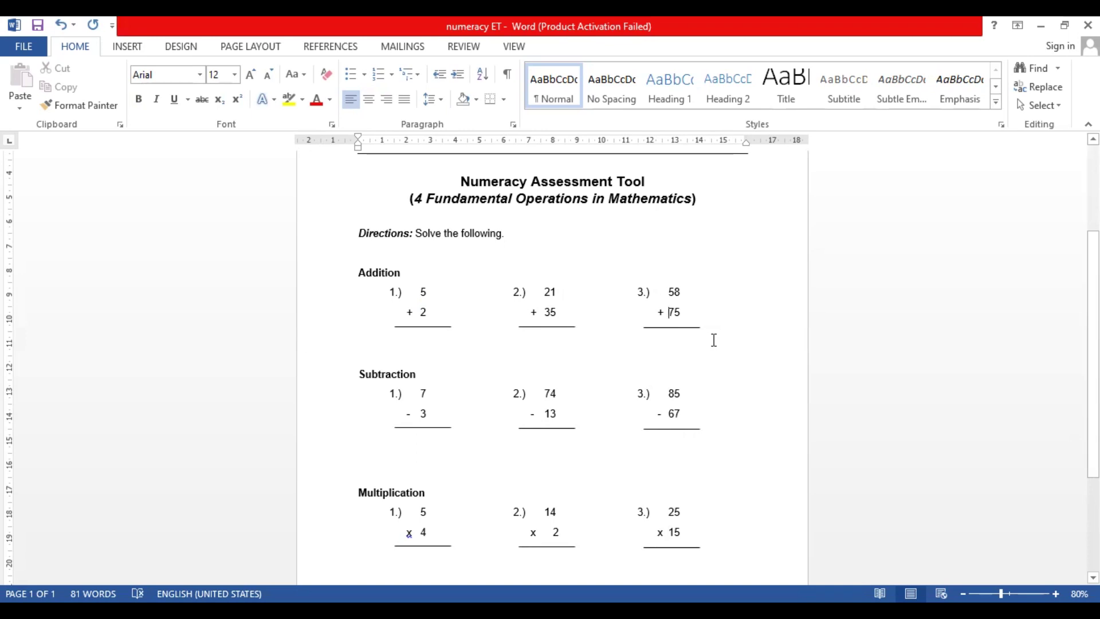
left_click(689, 346)
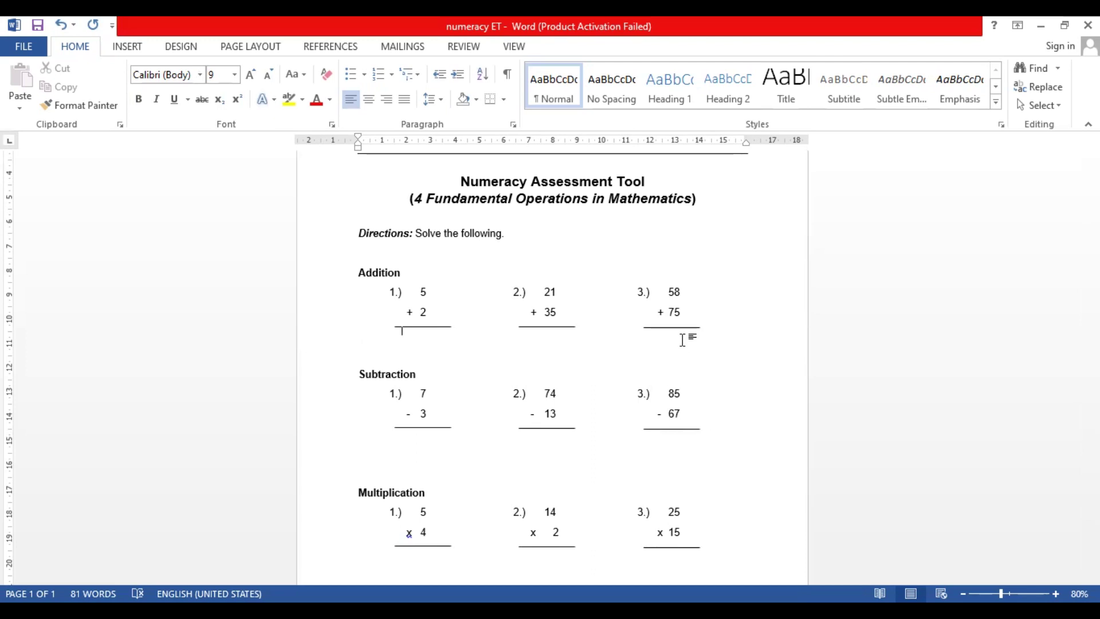
left_click(453, 447)
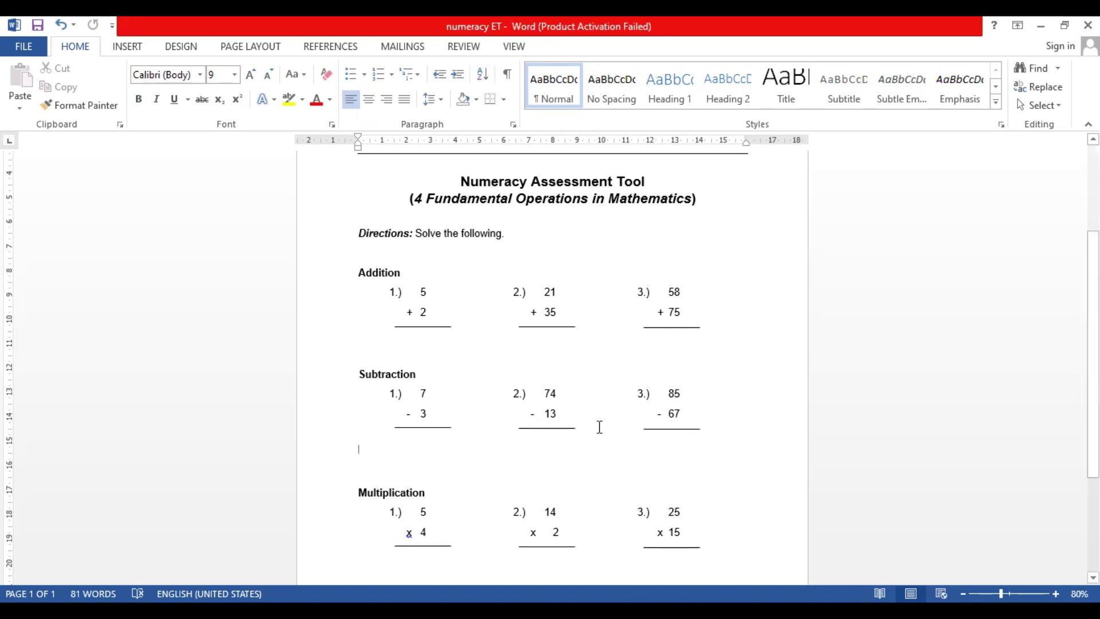
left_click(666, 395)
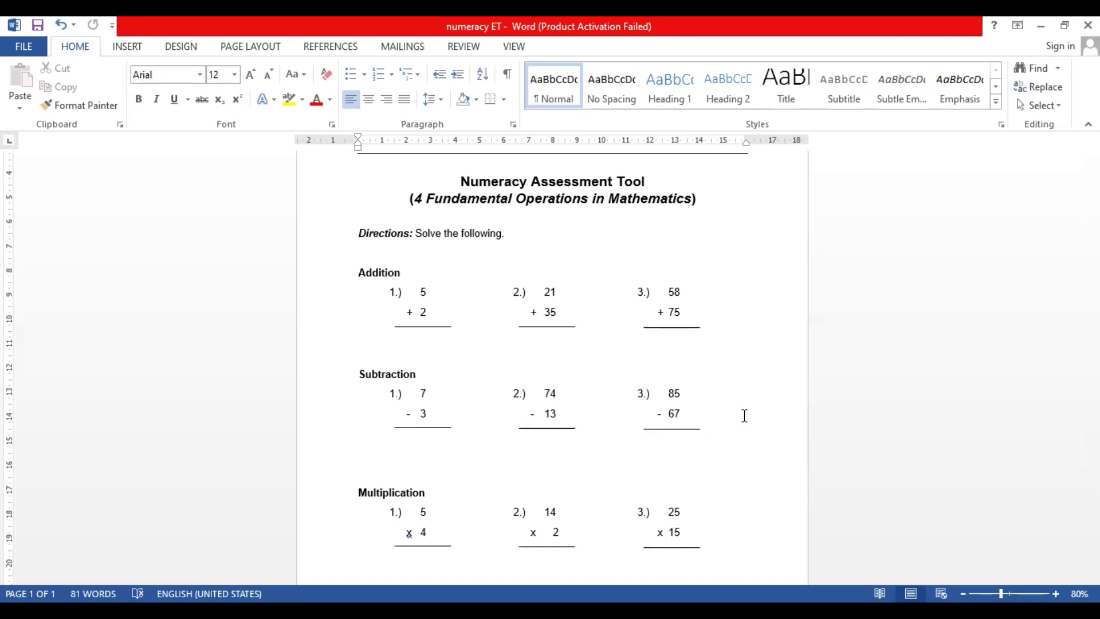
left_click(691, 449)
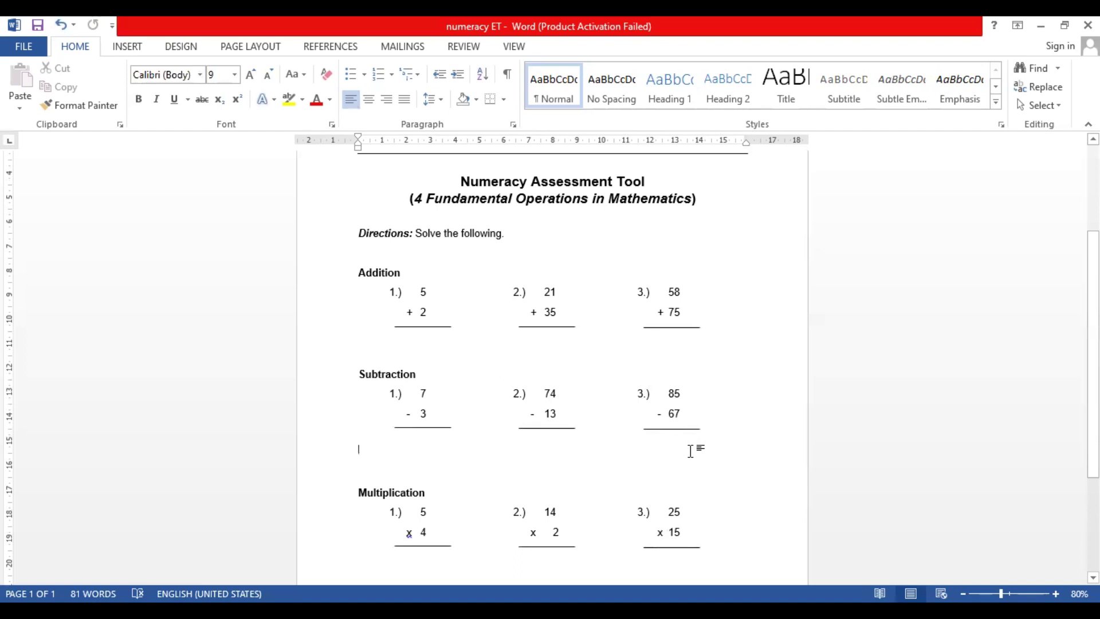
key("Down")
key("Down")
key("Down")
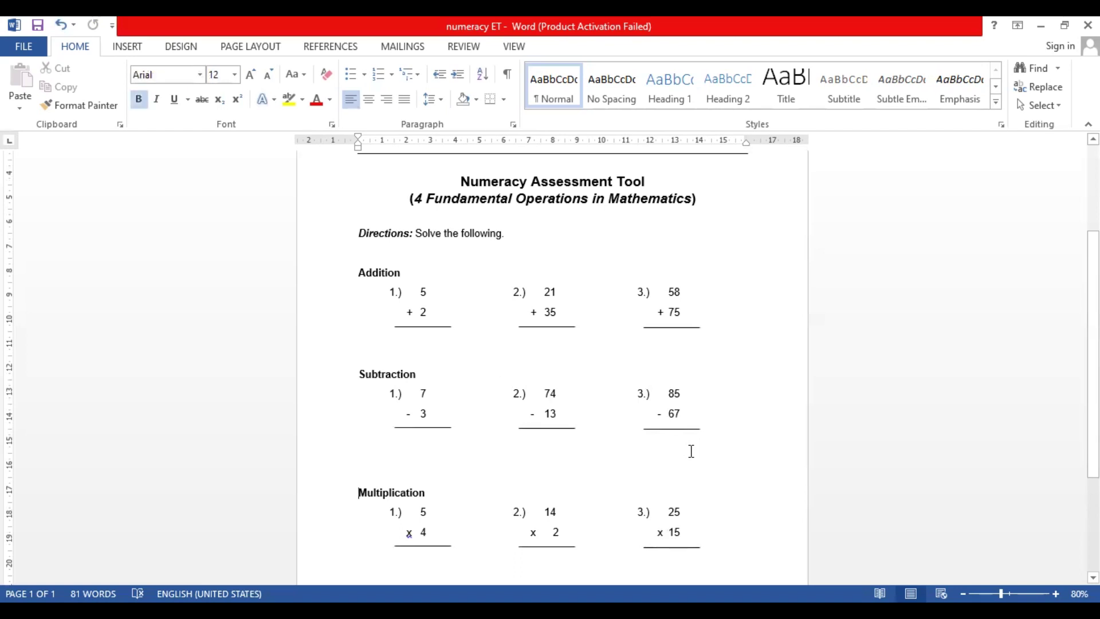
key("Down")
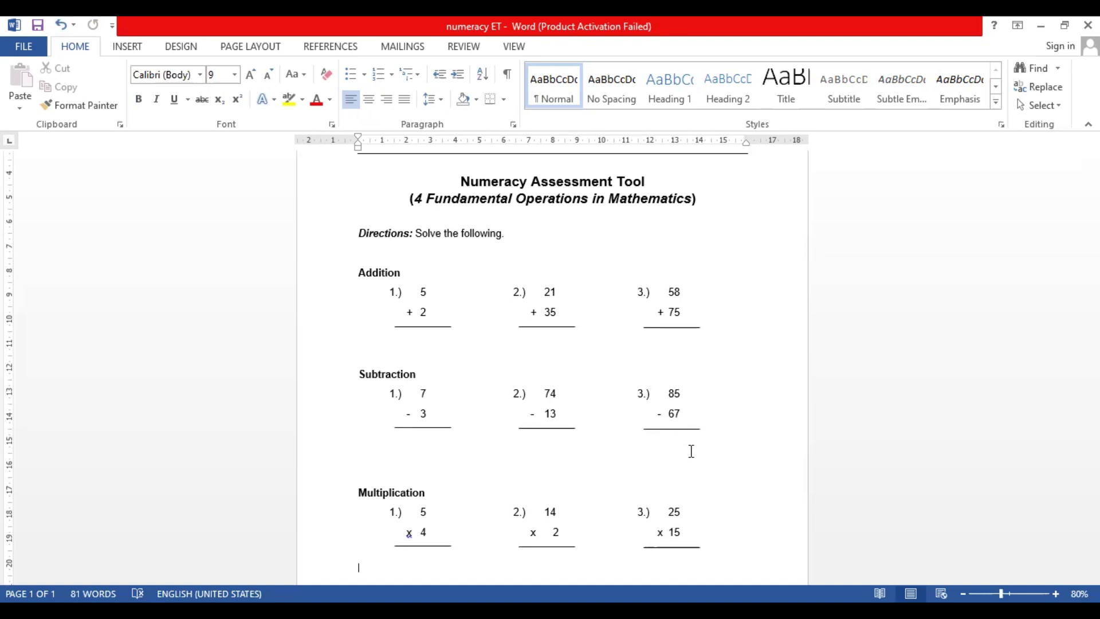
key("Down")
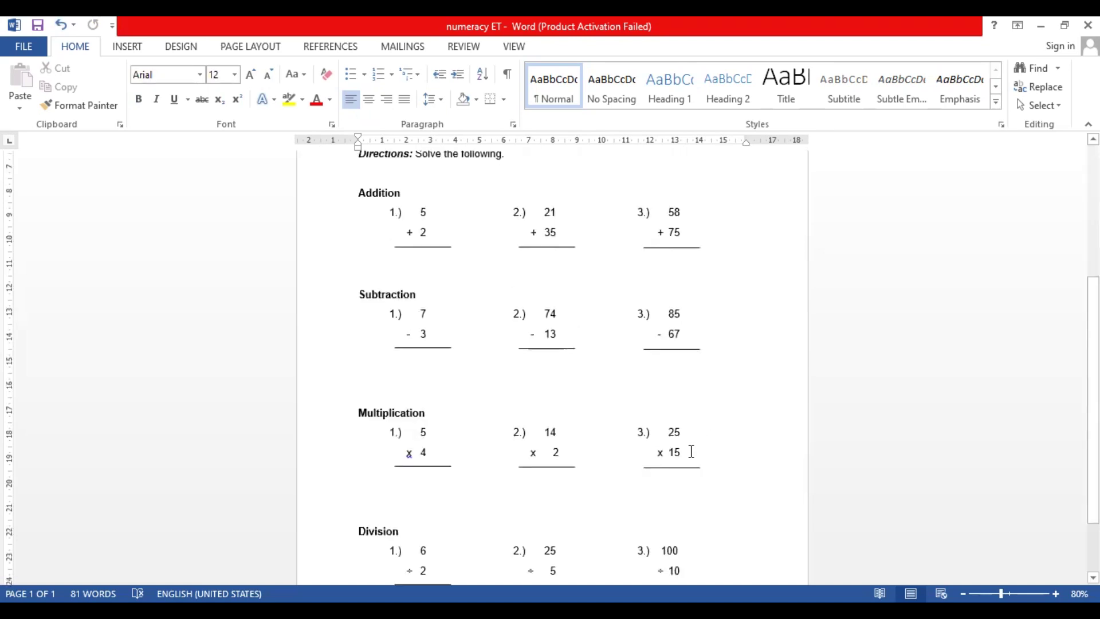
key("Up")
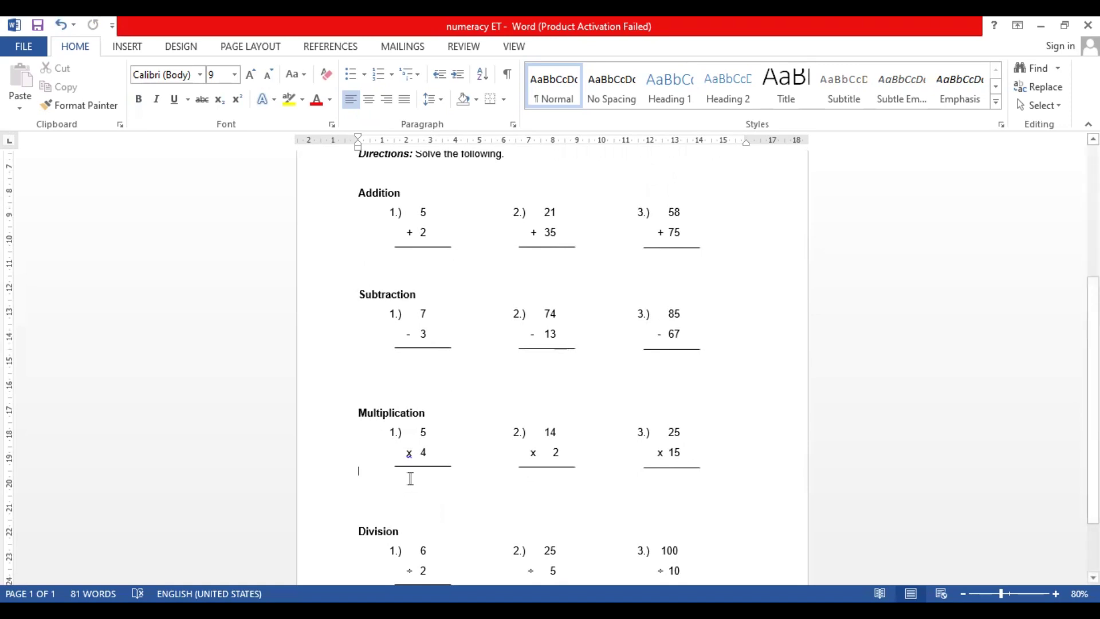
left_click(514, 496)
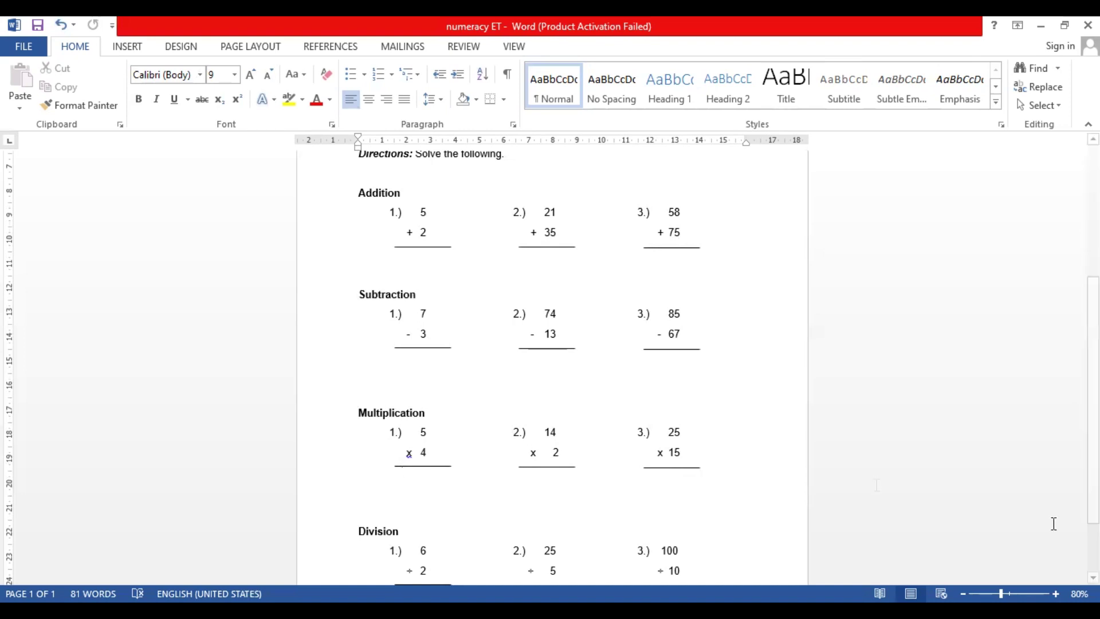
scroll(973, 367, "down", 1)
scroll(402, 439, "down", 2)
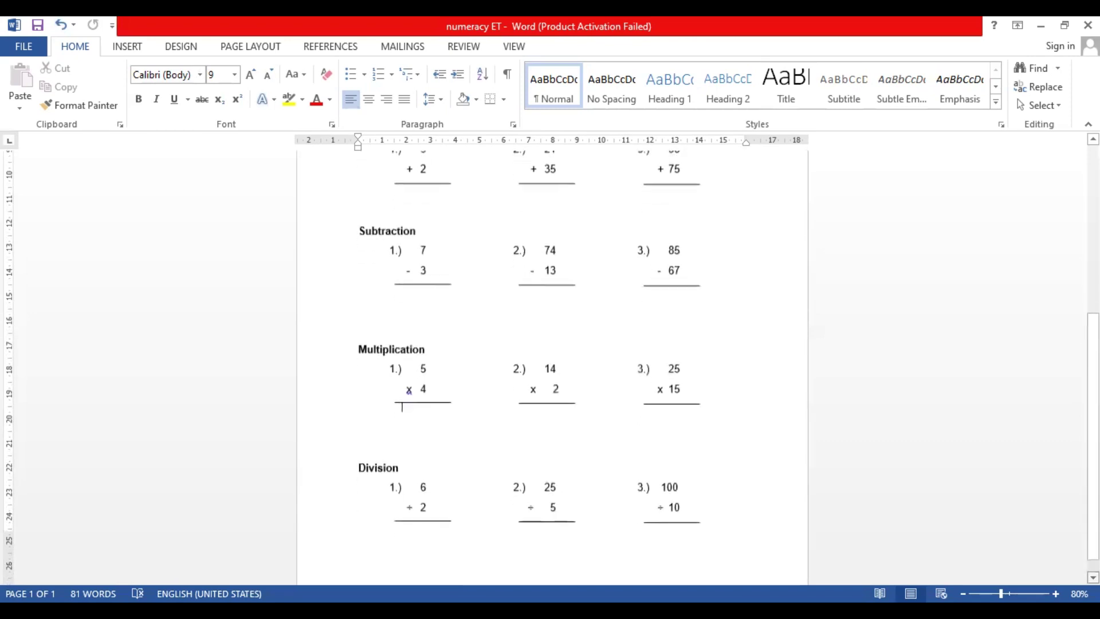
left_click(473, 510)
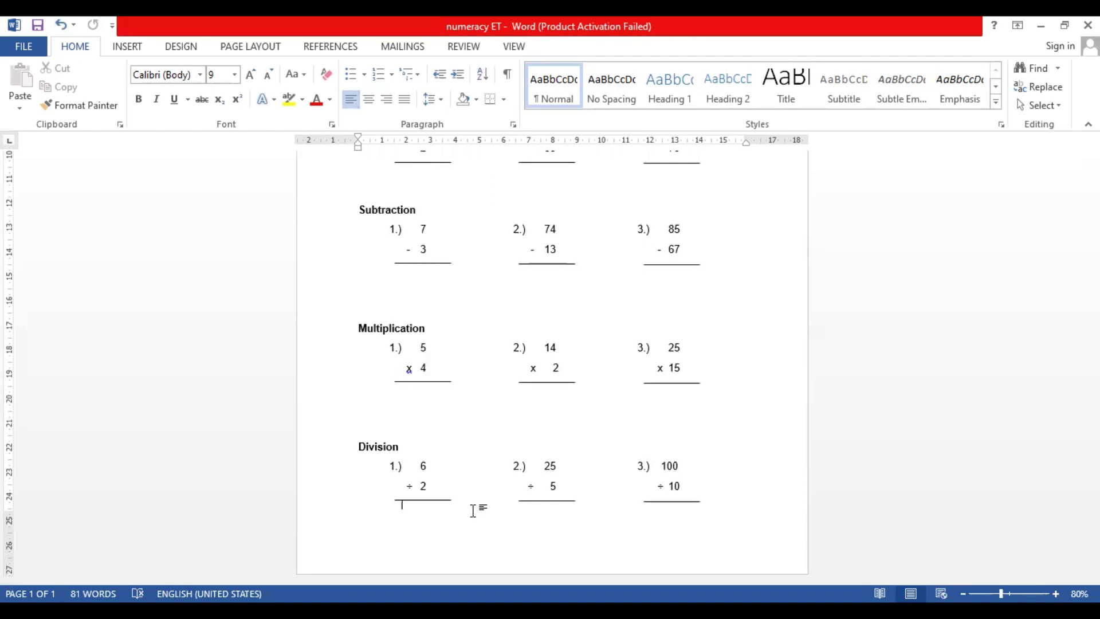
scroll(1073, 515, "up", 6)
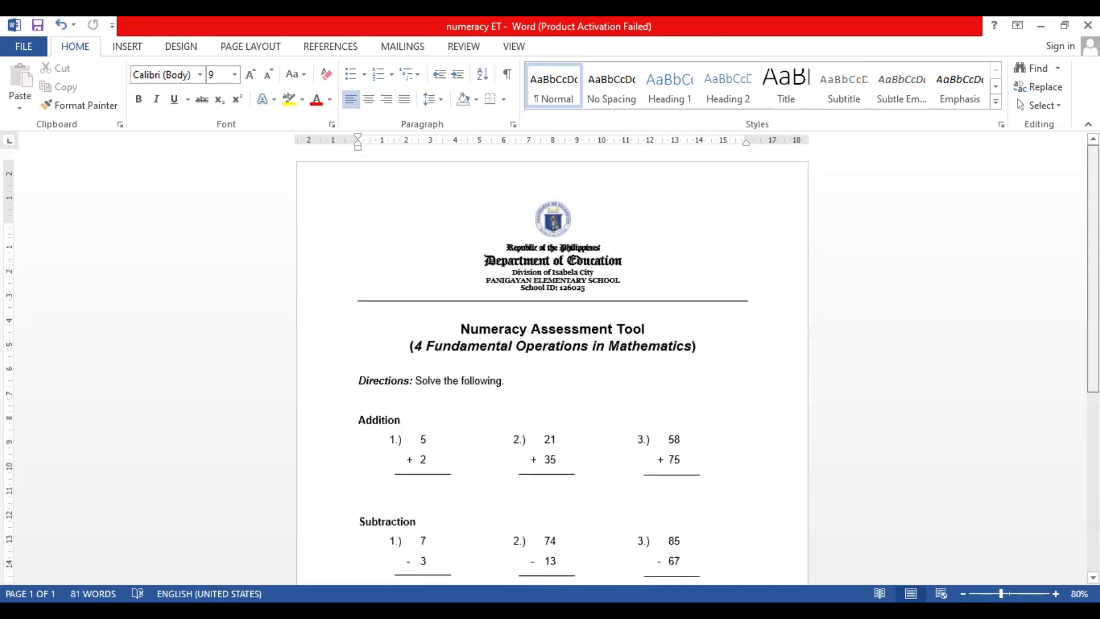
scroll(552, 373, "down", 5)
scroll(552, 373, "up", 5)
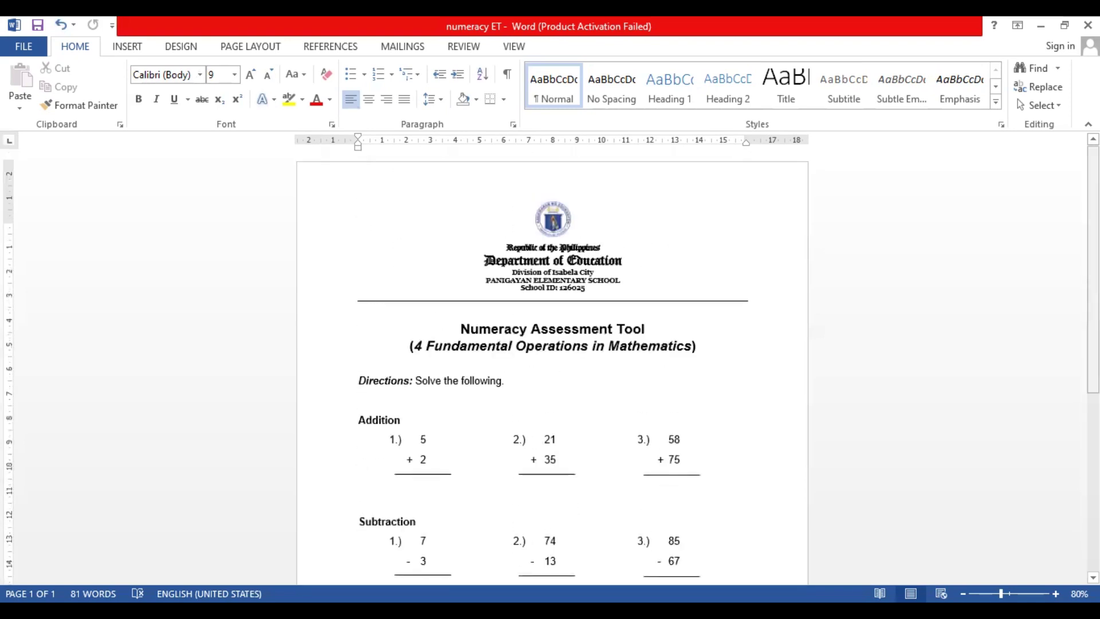